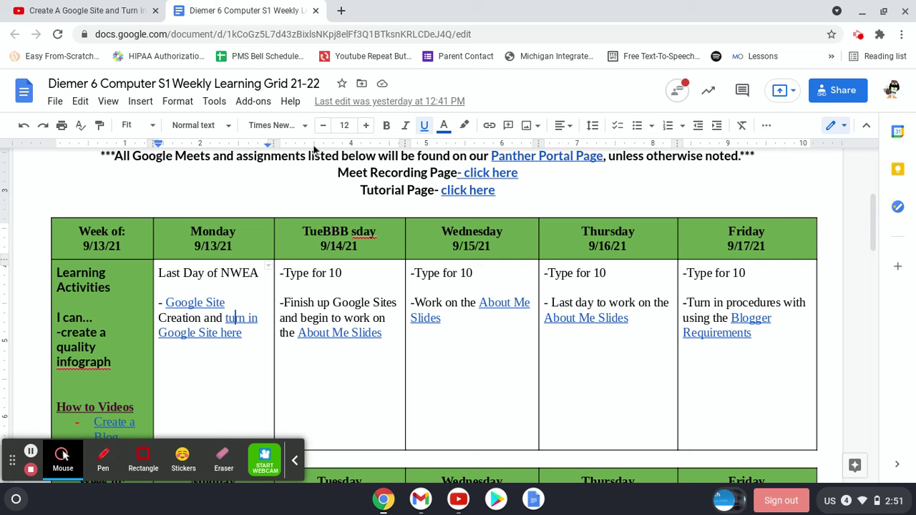
- Correct the 'TueBBBsday' heading to 'Tuesday' and check where the turn-in link points
{"action": "left_click", "coordinate": [350, 234]}
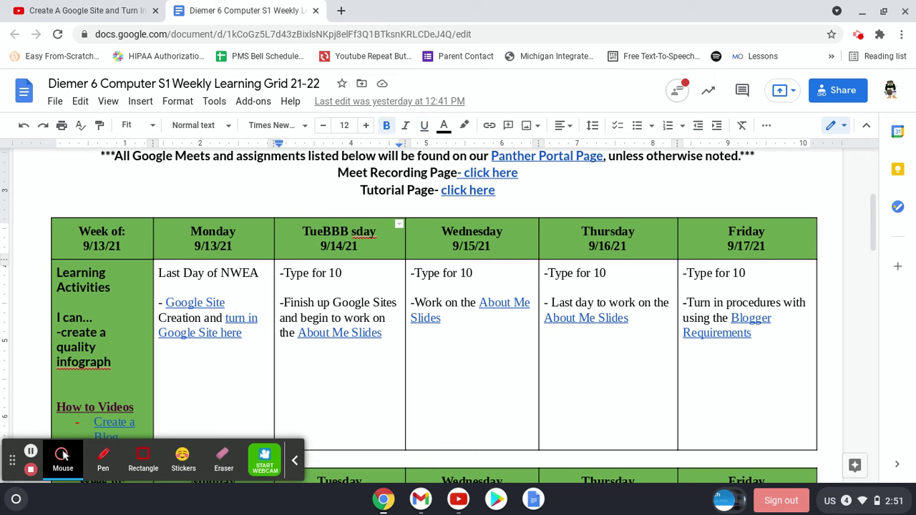
{"action": "key", "text": "BackSpace"}
{"action": "key", "text": "BackSpace"}
{"action": "key", "text": "BackSpace"}
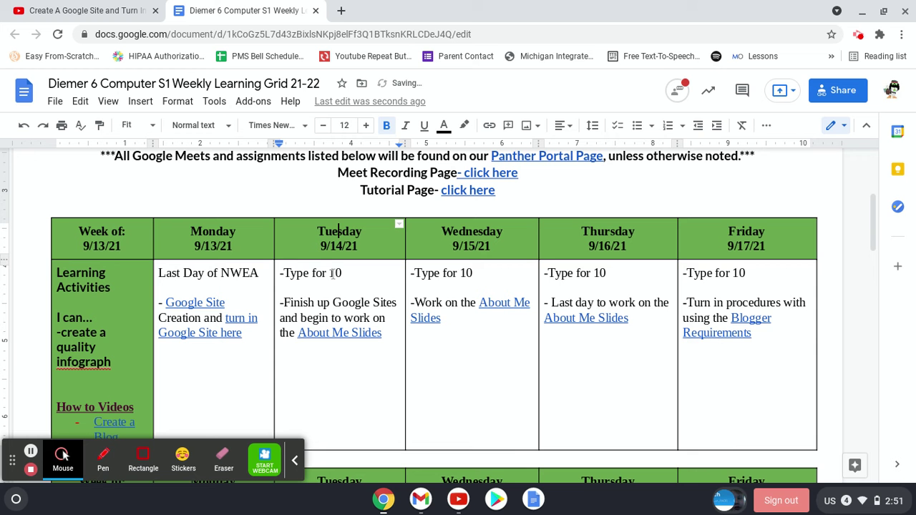
{"action": "left_click", "coordinate": [238, 315]}
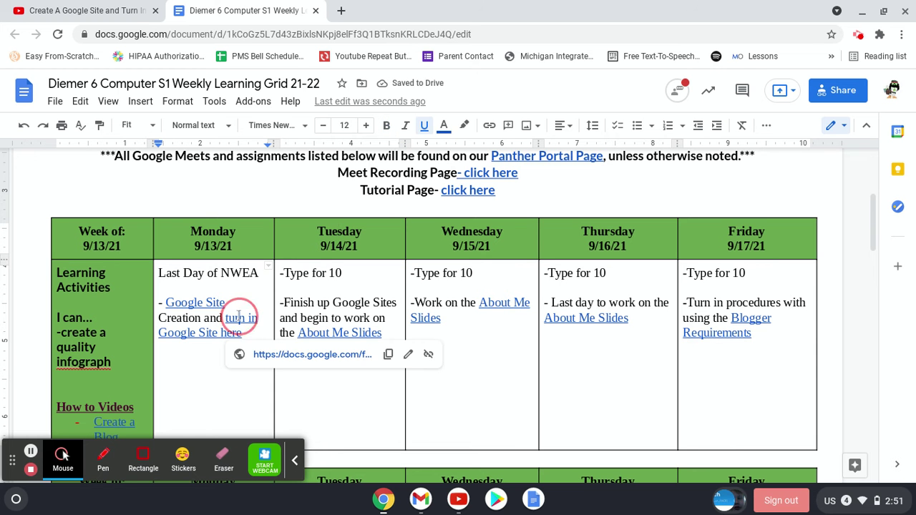
{"action": "left_click", "coordinate": [242, 296]}
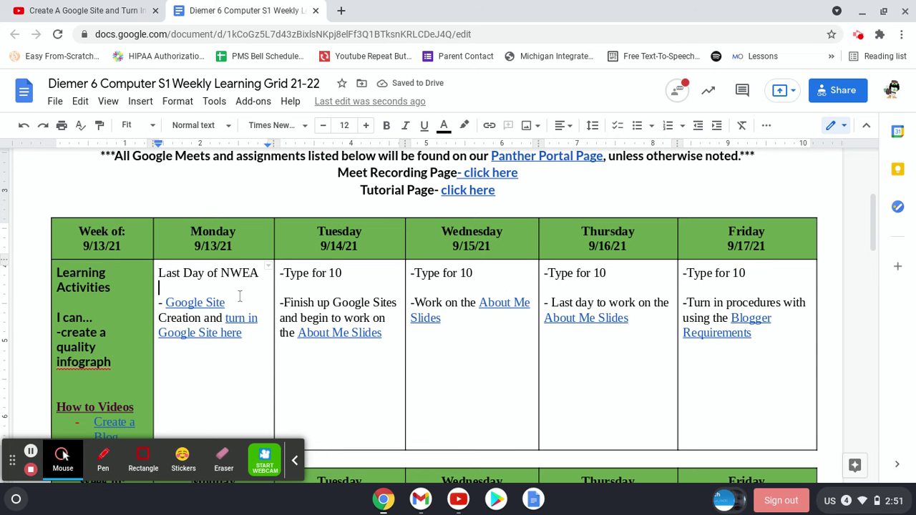
- Search 'google site' in a new tab and open the Google Sites result
{"action": "left_click", "coordinate": [341, 10]}
{"action": "type", "text": "google site"}
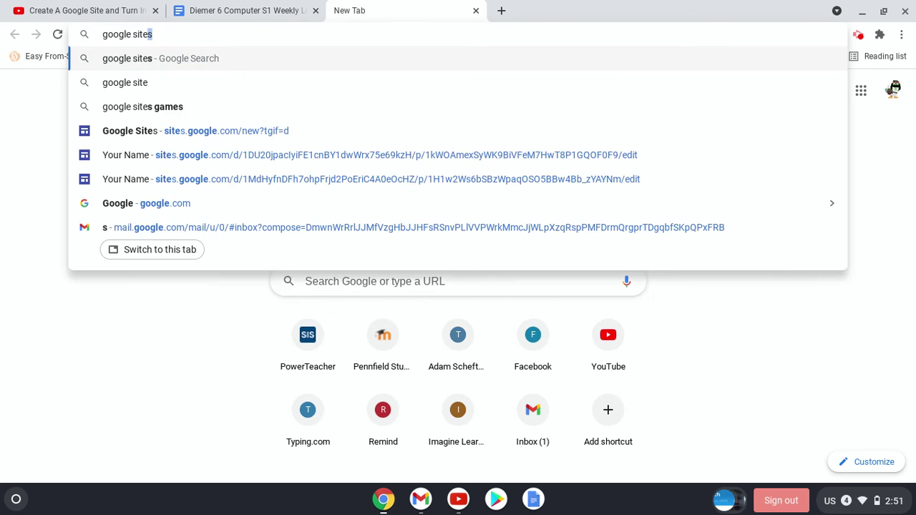
{"action": "key", "text": "Return"}
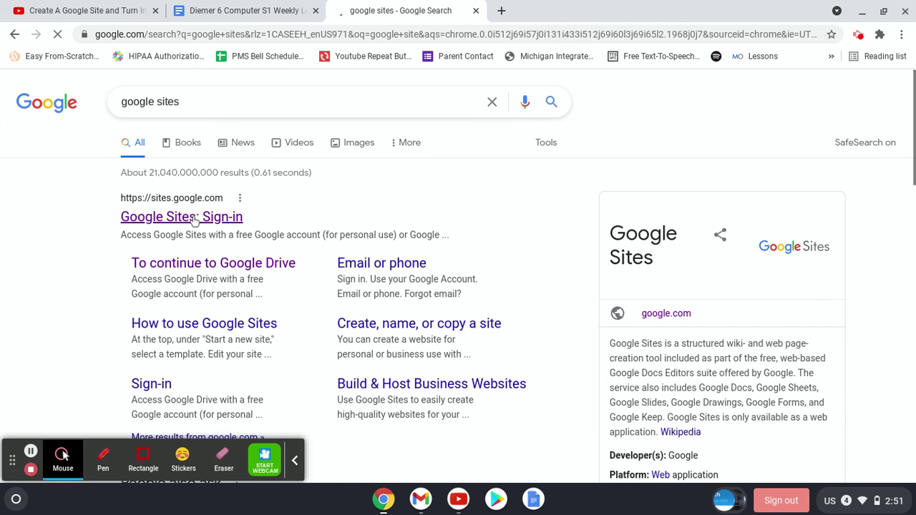
{"action": "left_click", "coordinate": [190, 223]}
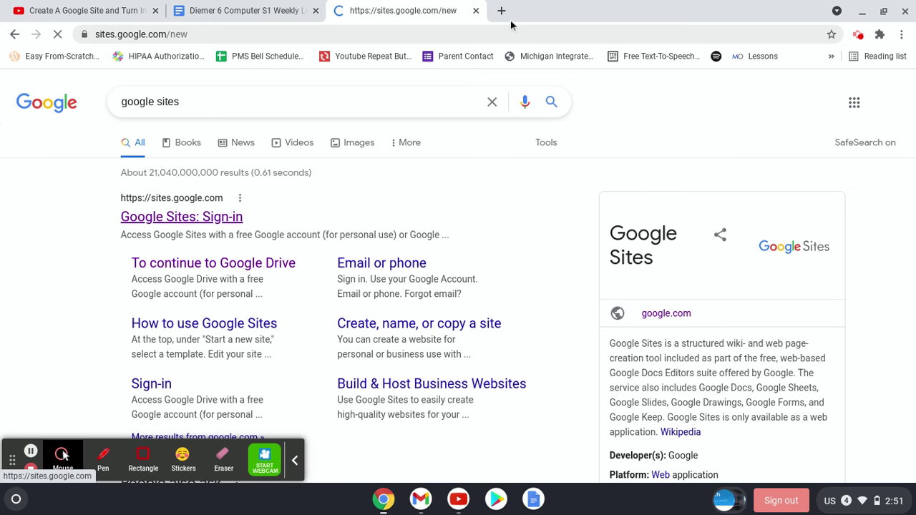
- Open Google Drive in another tab, then return to the Google Sites tab
{"action": "left_click", "coordinate": [503, 10]}
{"action": "type", "text": "drive.google.com"}
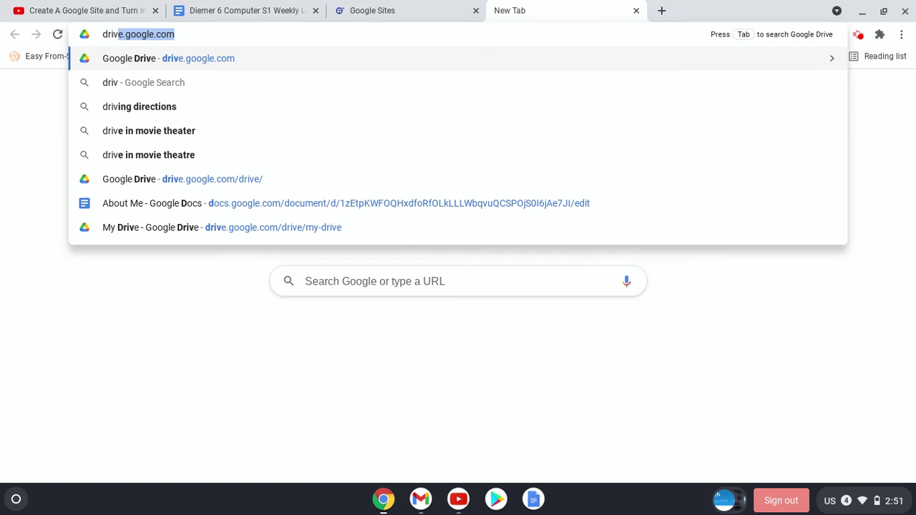
{"action": "key", "text": "Return"}
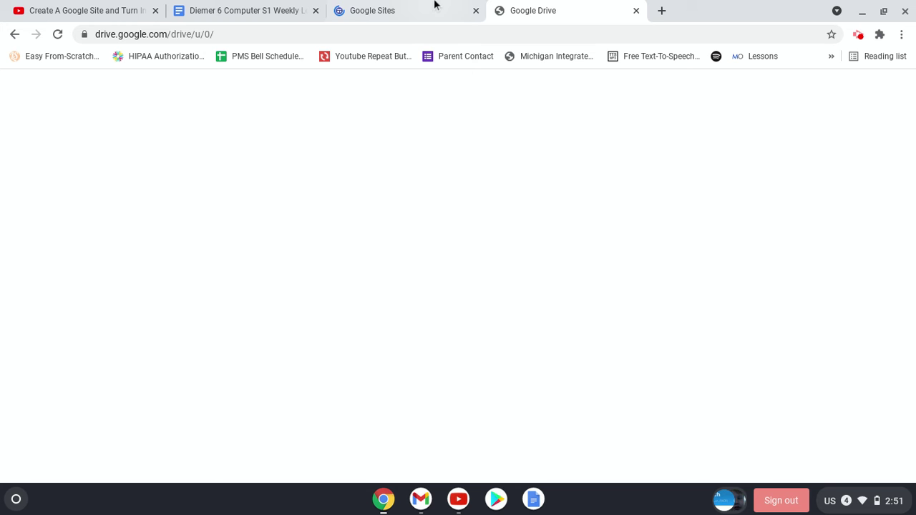
{"action": "left_click", "coordinate": [397, 11]}
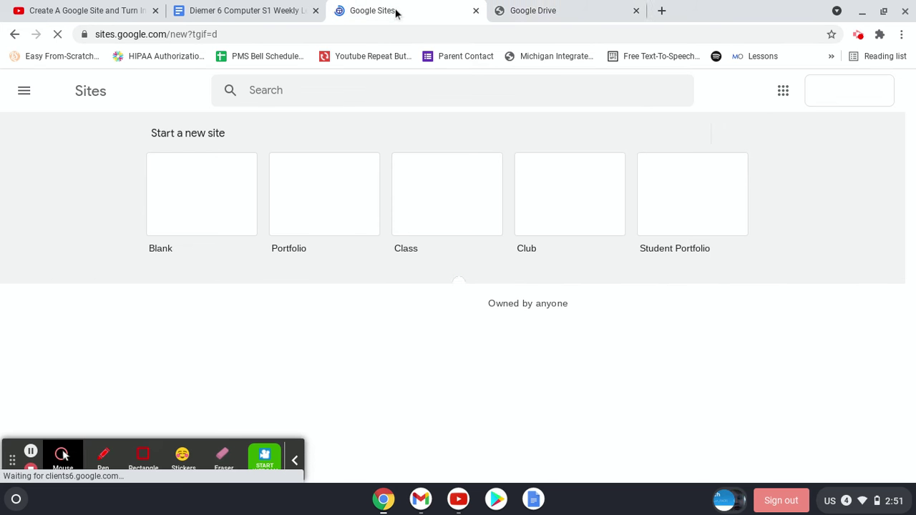
{"action": "left_click", "coordinate": [518, 7]}
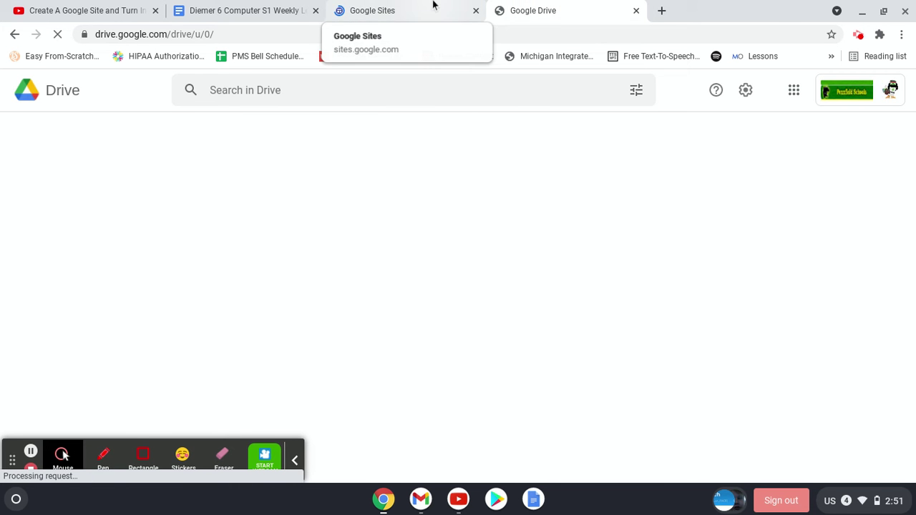
{"action": "left_click", "coordinate": [433, 7]}
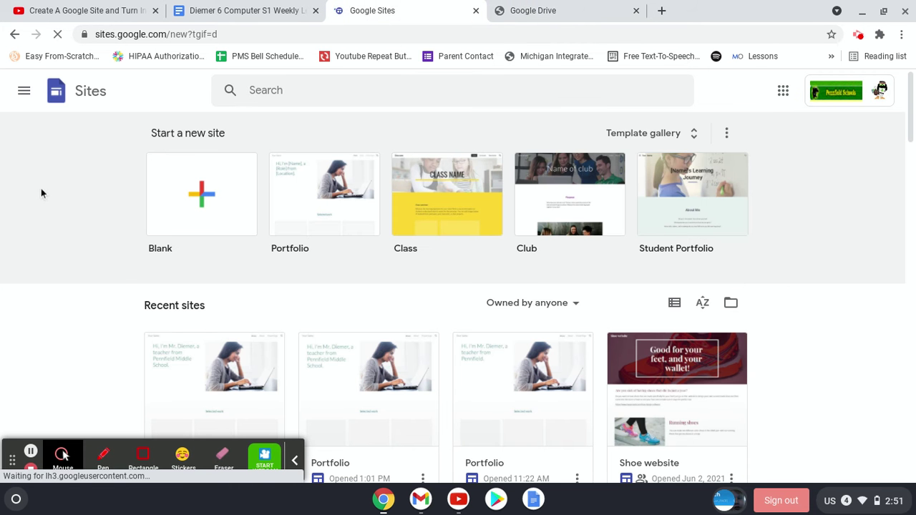
- Open the first Portfolio site card under Recent sites in the editor
{"action": "scroll", "coordinate": [33, 199], "scroll_direction": "down", "scroll_amount": 1}
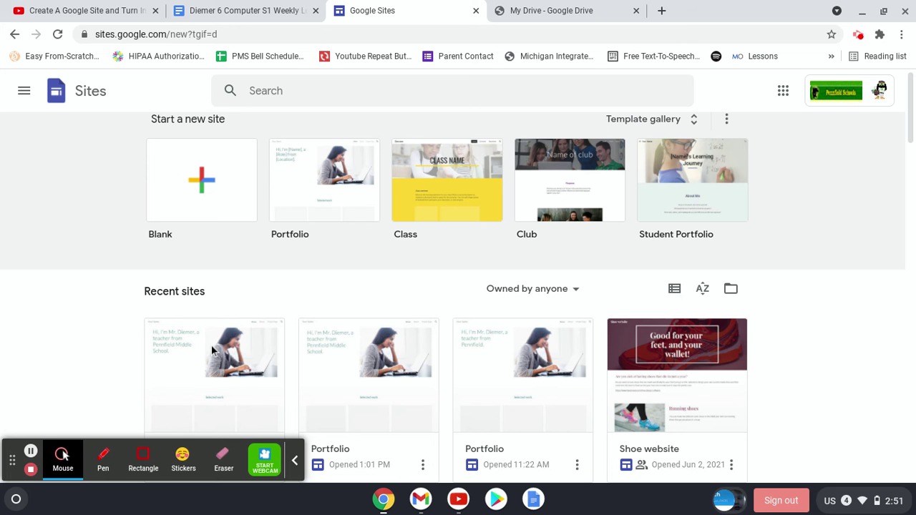
{"action": "left_click", "coordinate": [642, 383]}
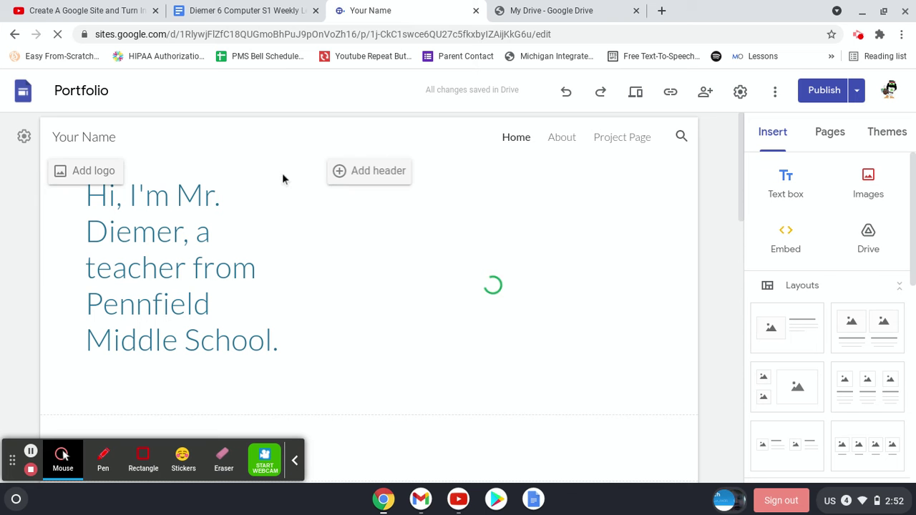
- Open the Slides picker from the first Selected work card's 'Name of presentation' placeholder
{"action": "left_click", "coordinate": [239, 232]}
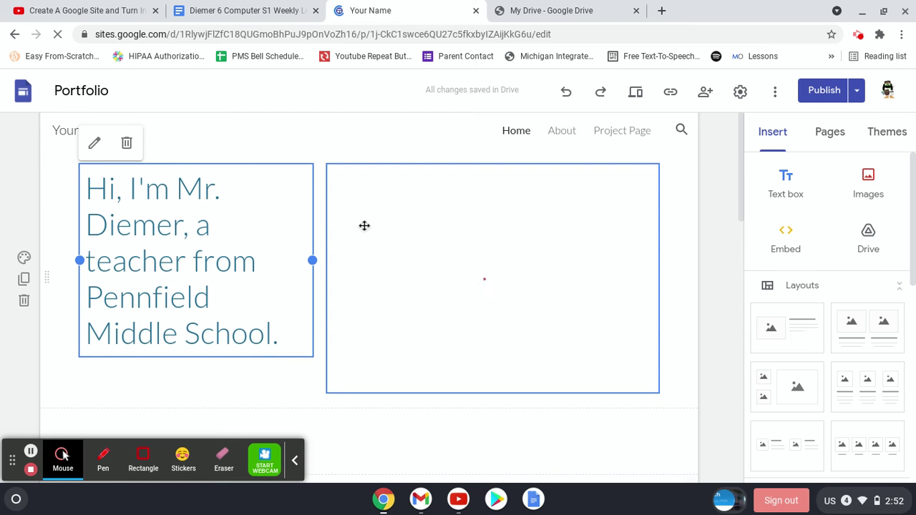
{"action": "scroll", "coordinate": [366, 225], "scroll_direction": "down", "scroll_amount": 1}
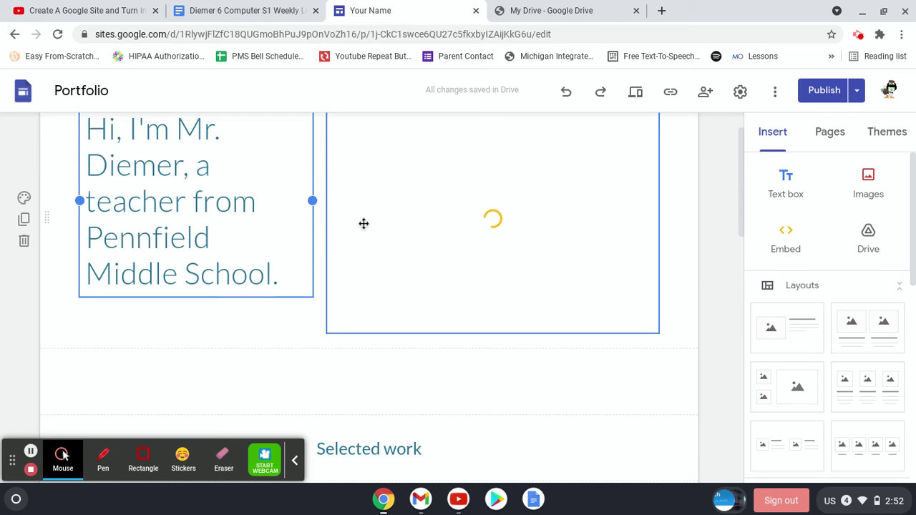
{"action": "scroll", "coordinate": [261, 234], "scroll_direction": "down", "scroll_amount": 3}
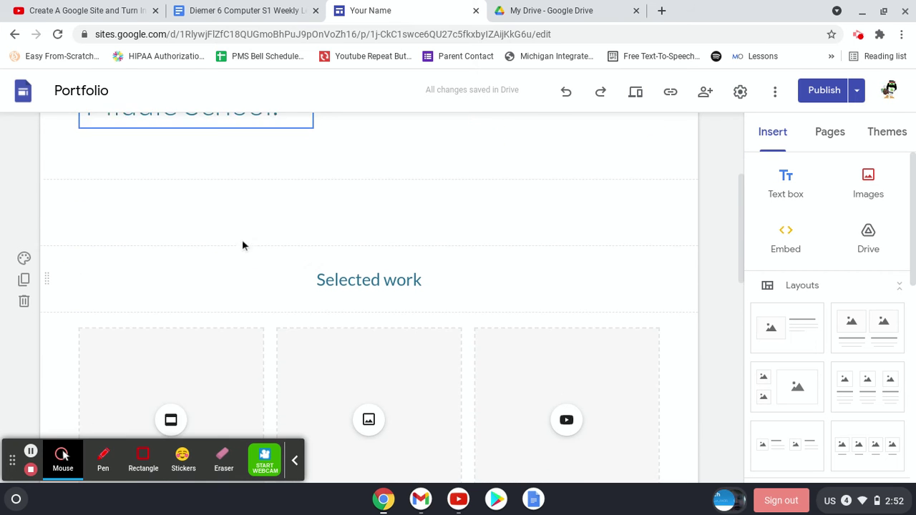
{"action": "scroll", "coordinate": [225, 254], "scroll_direction": "down", "scroll_amount": 1}
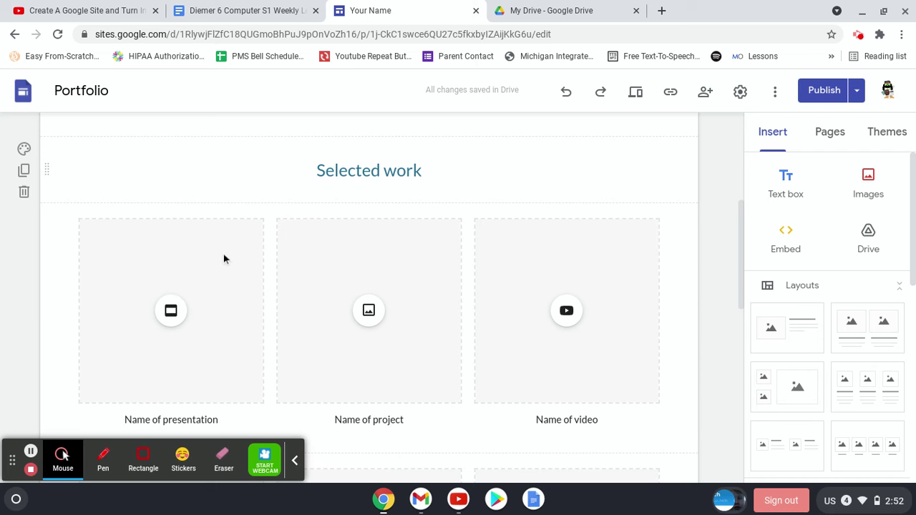
{"action": "scroll", "coordinate": [222, 254], "scroll_direction": "down", "scroll_amount": 1}
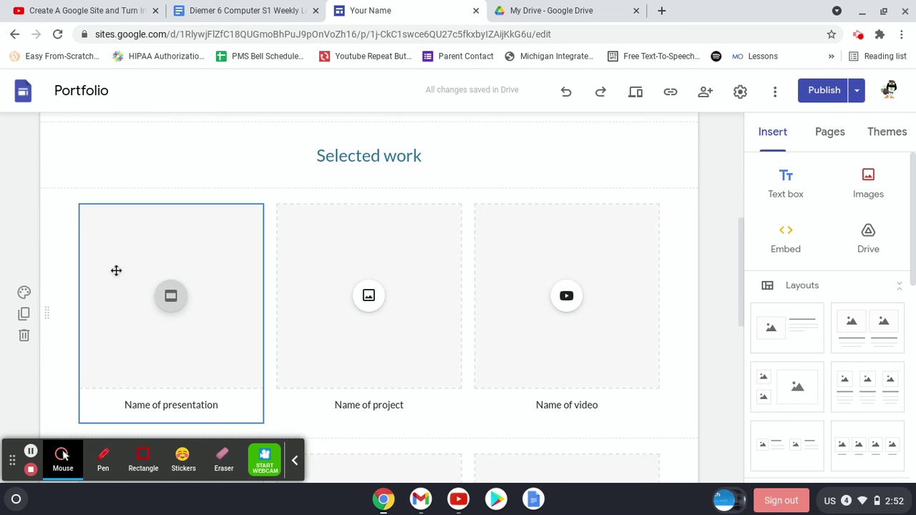
{"action": "left_click", "coordinate": [164, 303]}
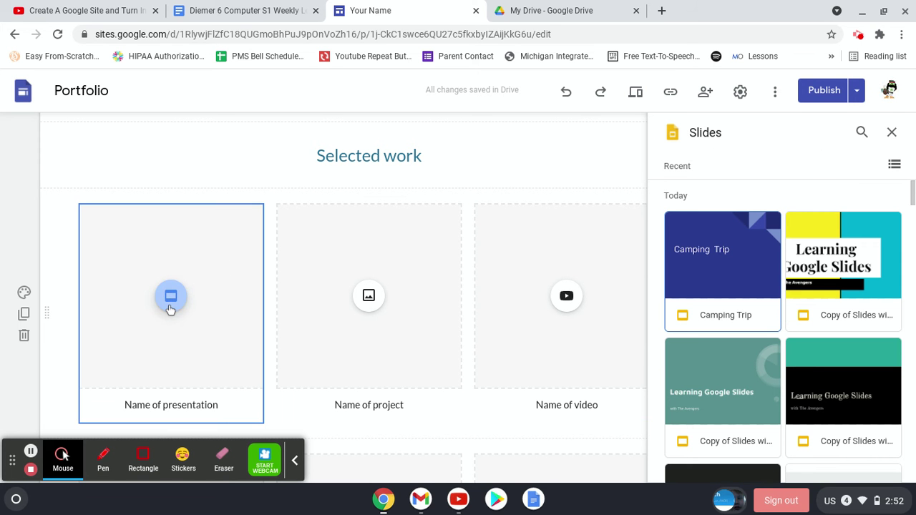
- Insert the Learning Google Slides presentation into the first Selected work card
{"action": "scroll", "coordinate": [758, 276], "scroll_direction": "down", "scroll_amount": 1}
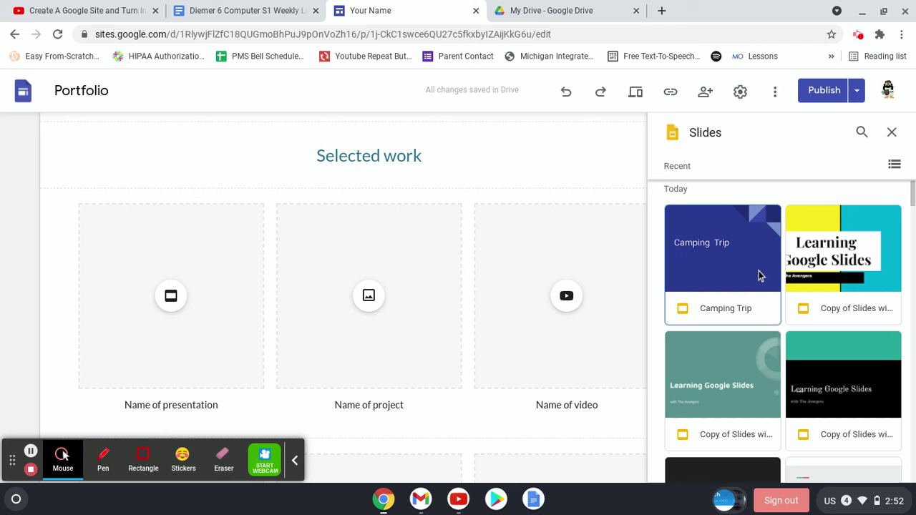
{"action": "left_click", "coordinate": [841, 247]}
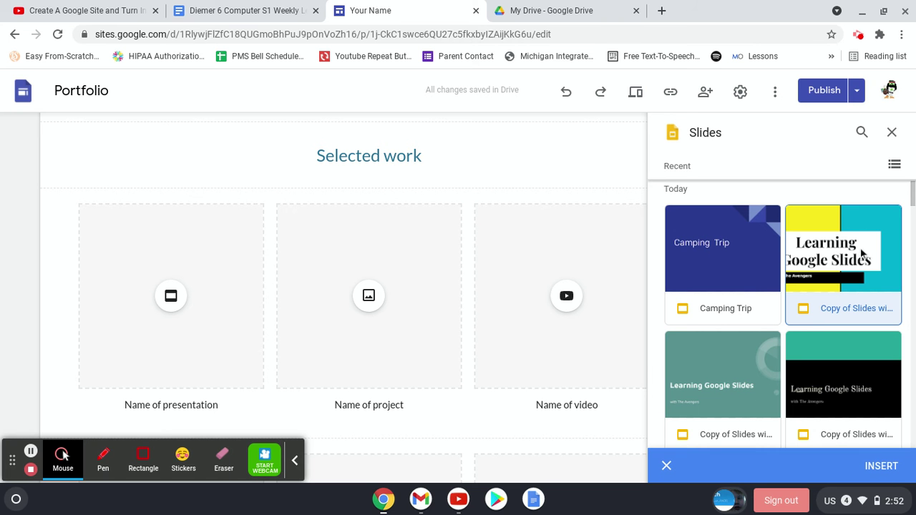
{"action": "left_click", "coordinate": [879, 466]}
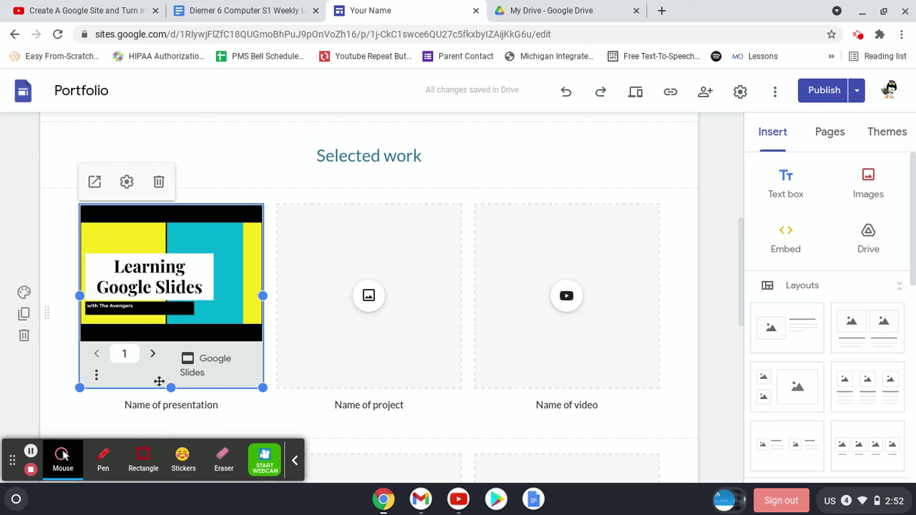
- Replace the 'Name of presentation' caption with 'Learning Google Slides'
{"action": "triple_click", "coordinate": [171, 412]}
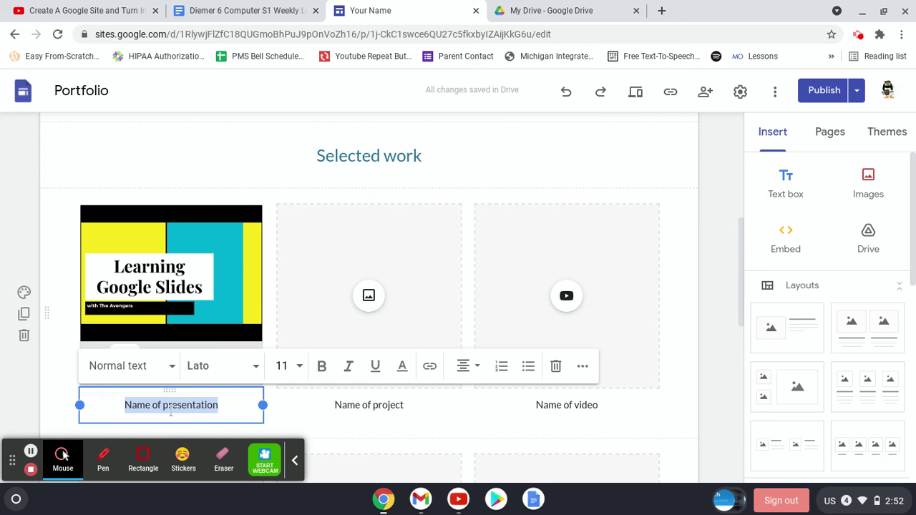
{"action": "key", "text": "BackSpace"}
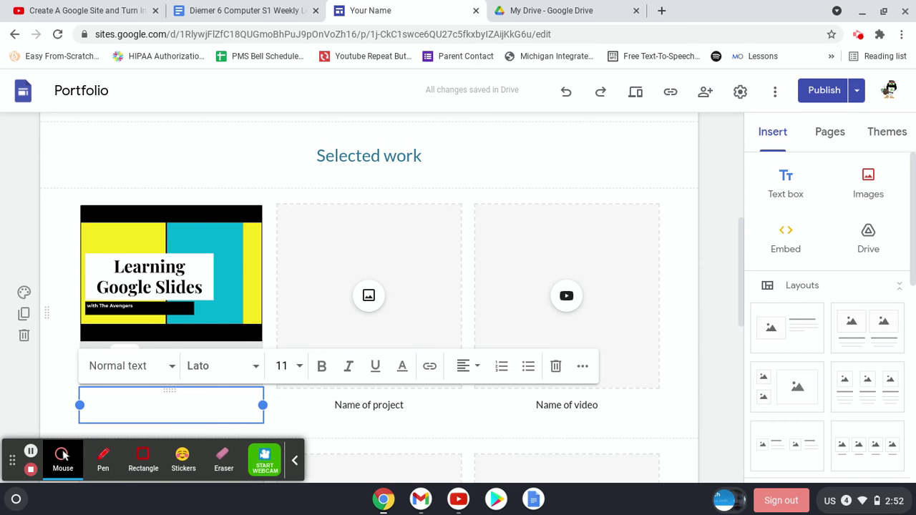
{"action": "type", "text": "Learni"}
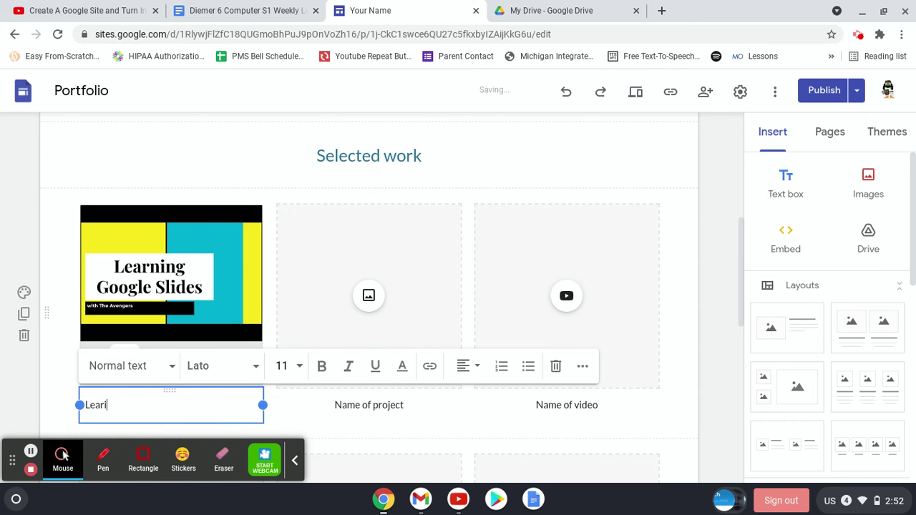
{"action": "type", "text": "ng Google Slides"}
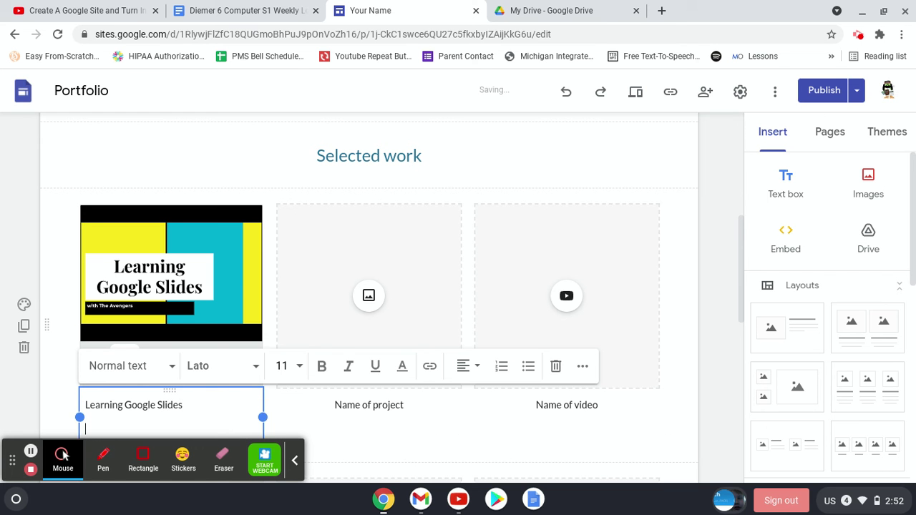
{"action": "left_click", "coordinate": [190, 207]}
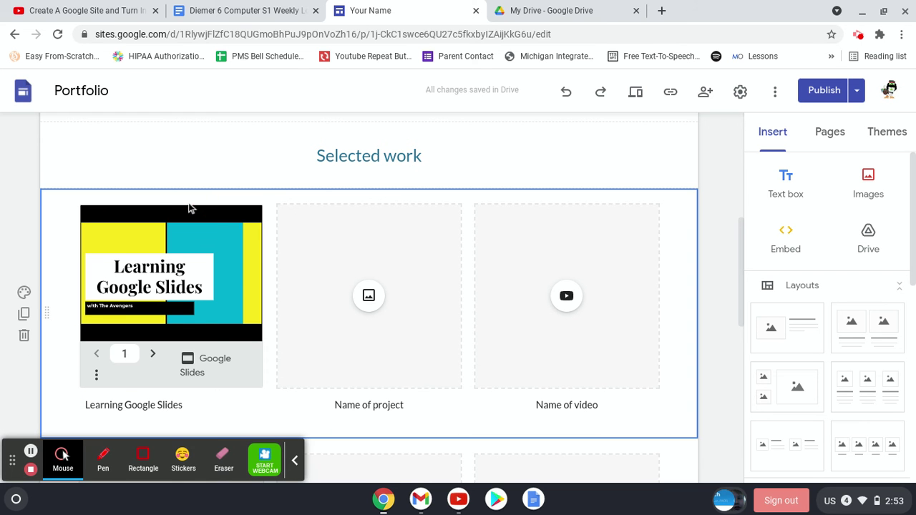
{"action": "left_click", "coordinate": [271, 150]}
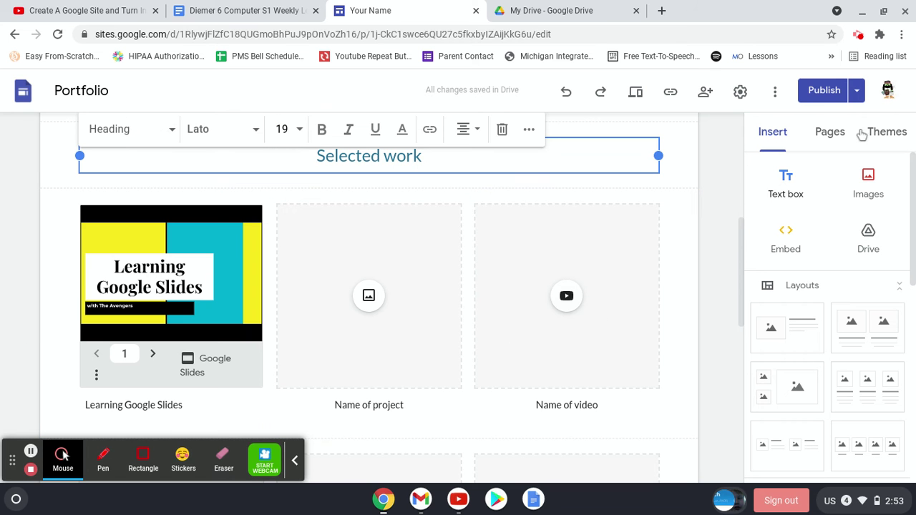
- Publish the site changes, review the Selected work section, then switch to My Drive
{"action": "left_click", "coordinate": [832, 94]}
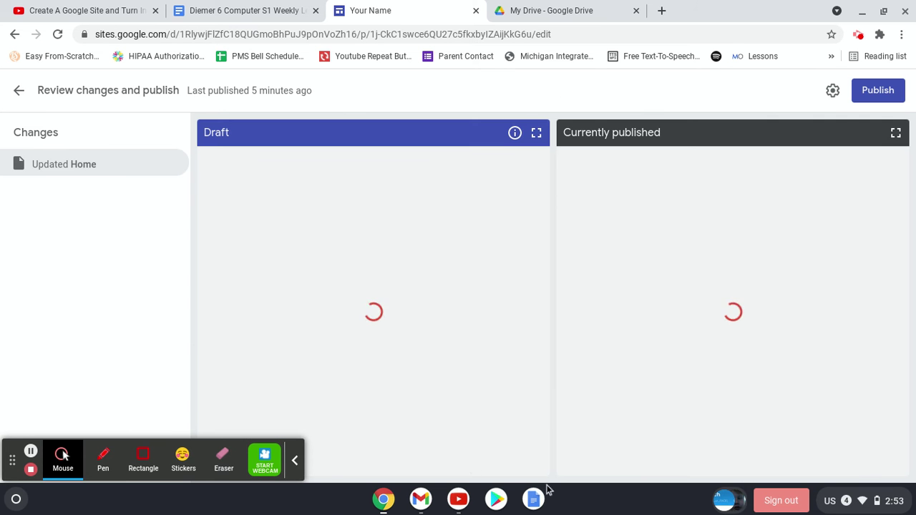
{"action": "left_click", "coordinate": [867, 92]}
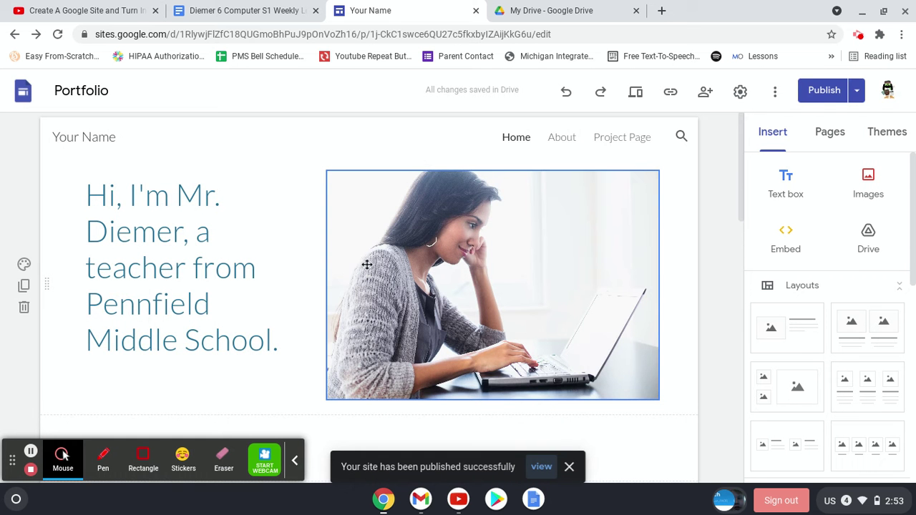
{"action": "scroll", "coordinate": [333, 286], "scroll_direction": "down", "scroll_amount": 5}
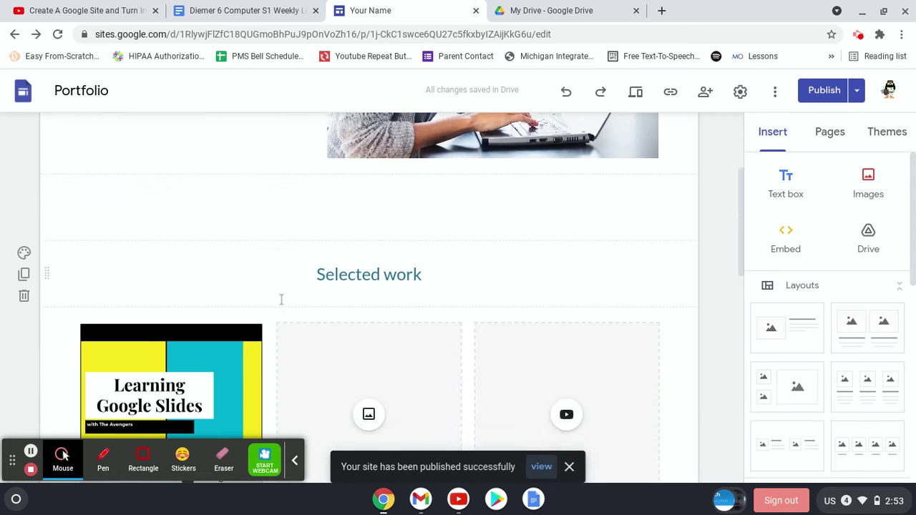
{"action": "scroll", "coordinate": [241, 251], "scroll_direction": "up", "scroll_amount": 5}
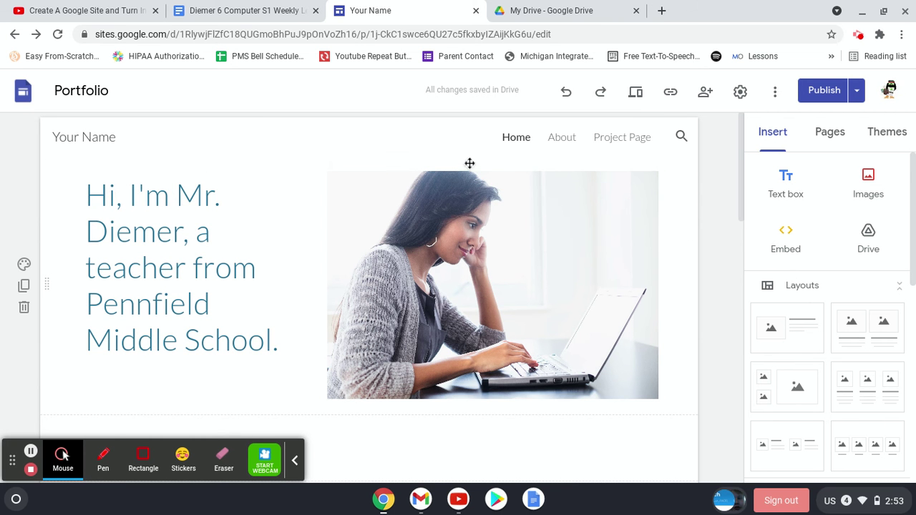
{"action": "left_click", "coordinate": [533, 11]}
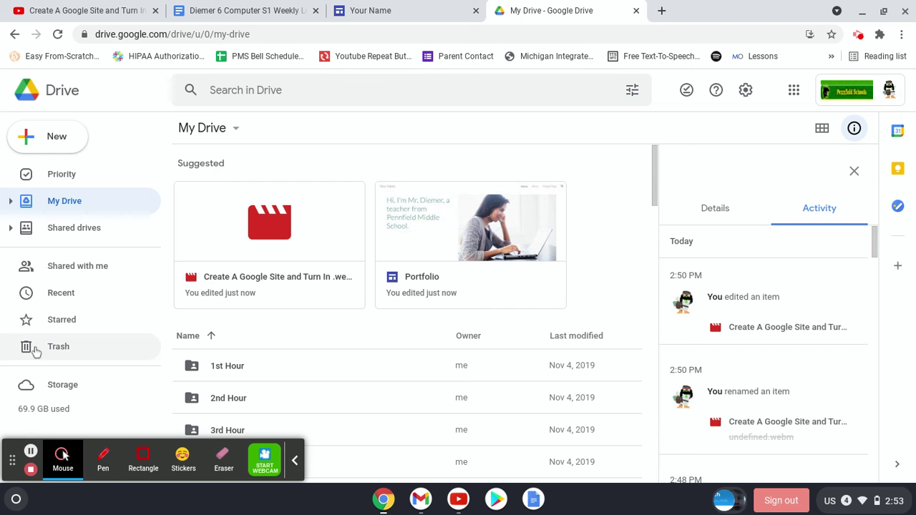
- Create a new My Drive folder named 'Your Name 6th Hr Computer'
{"action": "left_click", "coordinate": [56, 142]}
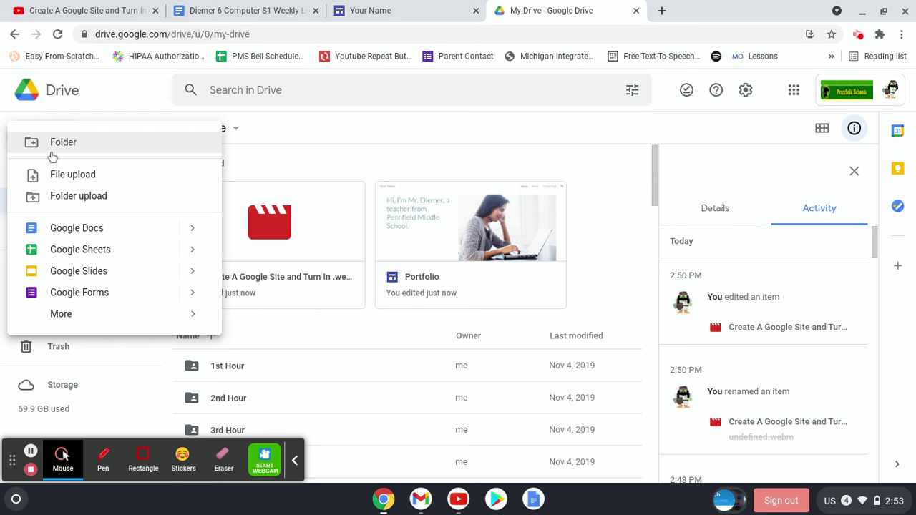
{"action": "left_click", "coordinate": [52, 153]}
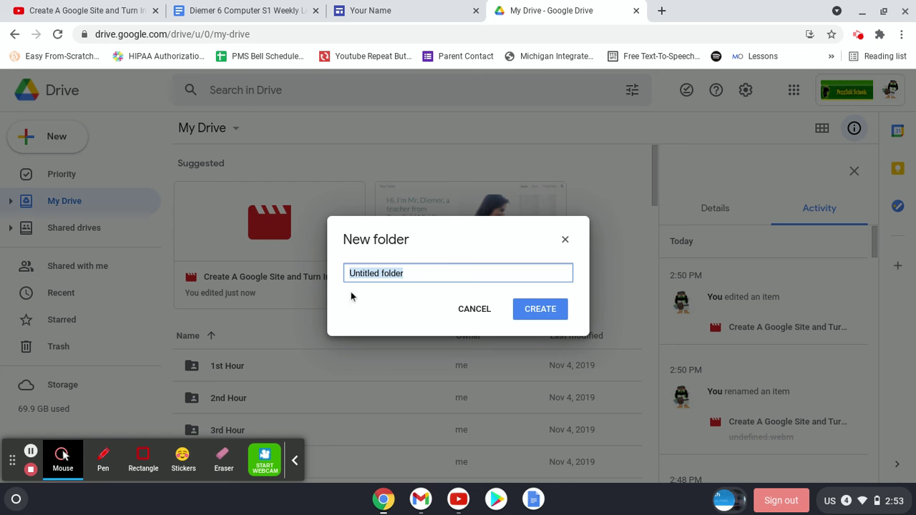
{"action": "type", "text": "Your Name"}
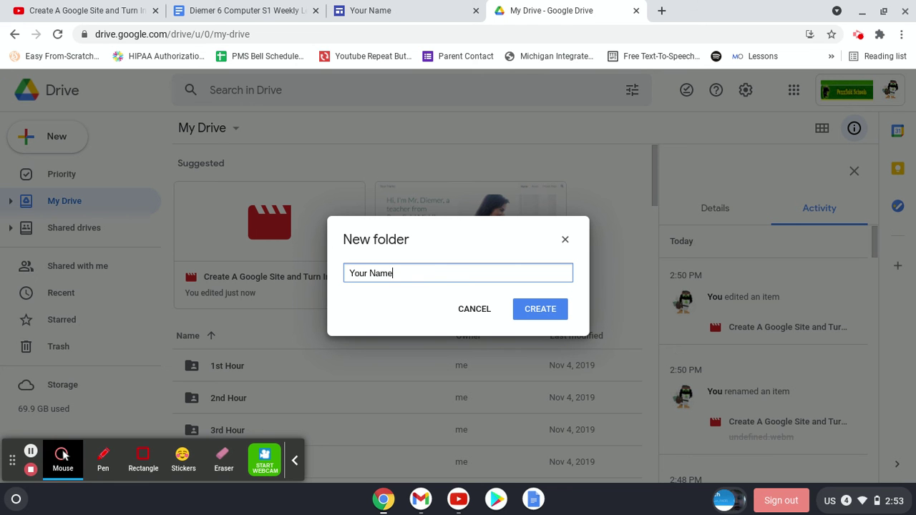
{"action": "type", "text": " 6th Hr Comu"}
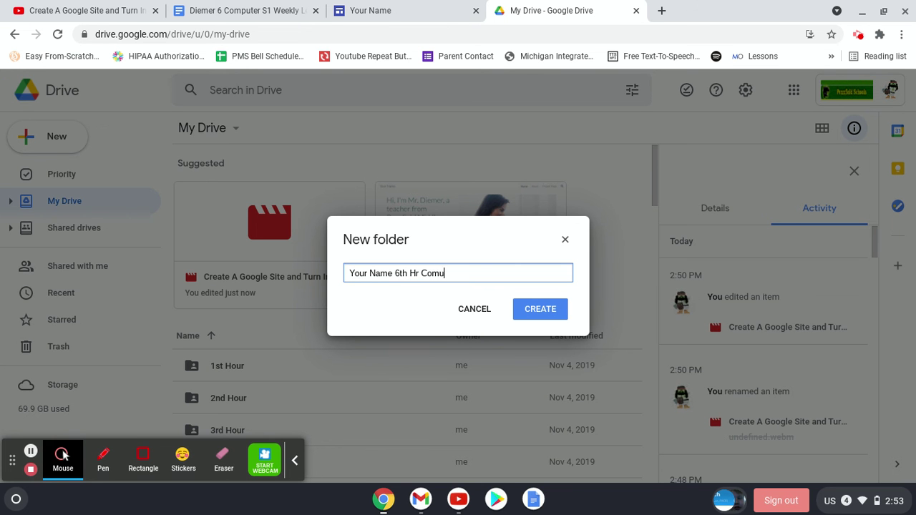
{"action": "type", "text": "puter"}
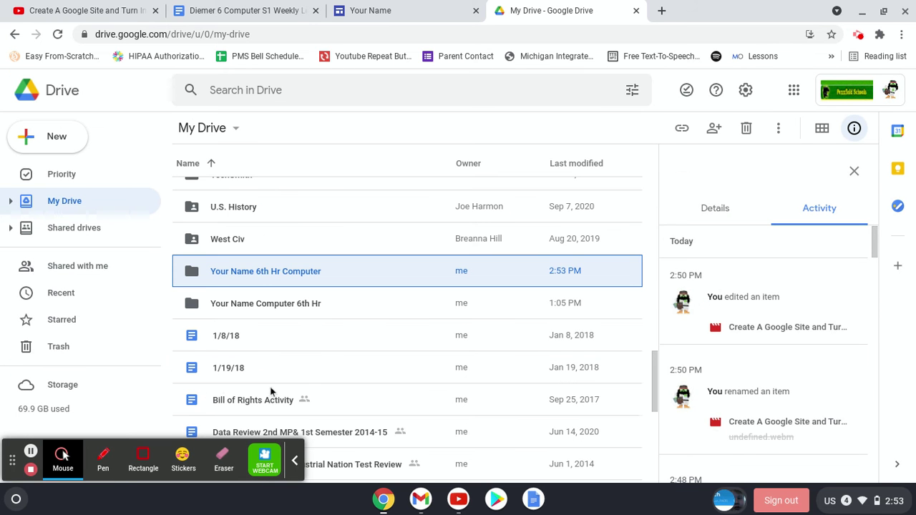
- Share the 'Your Name 6th Hr Computer' folder by adding the teacher's e-mail address
{"action": "right_click", "coordinate": [240, 271]}
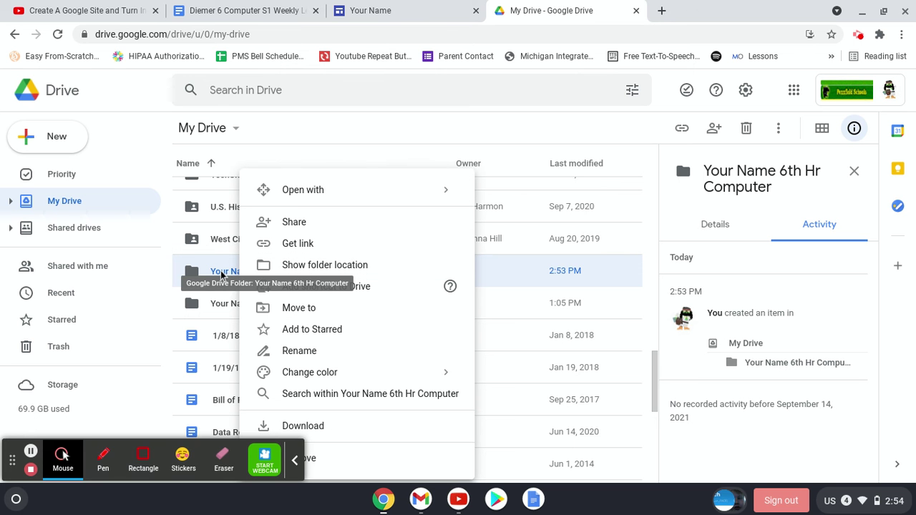
{"action": "left_click", "coordinate": [327, 228]}
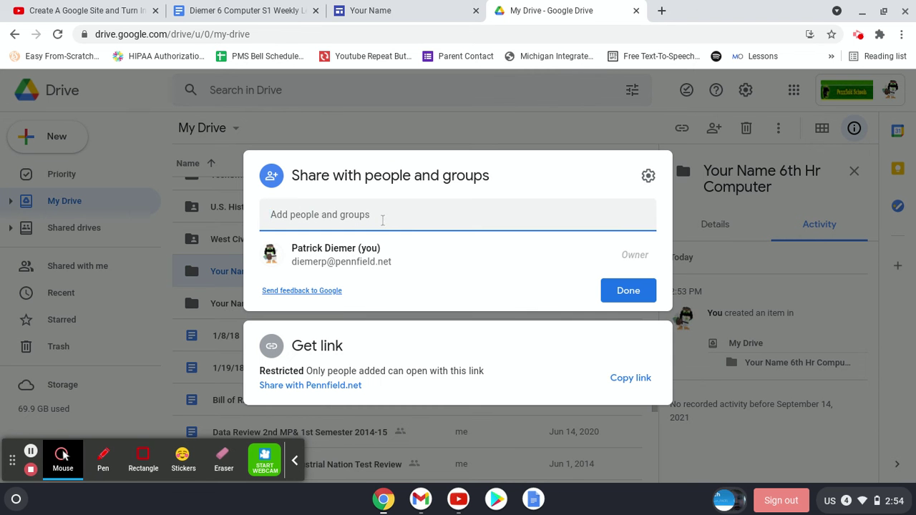
{"action": "left_click", "coordinate": [383, 219]}
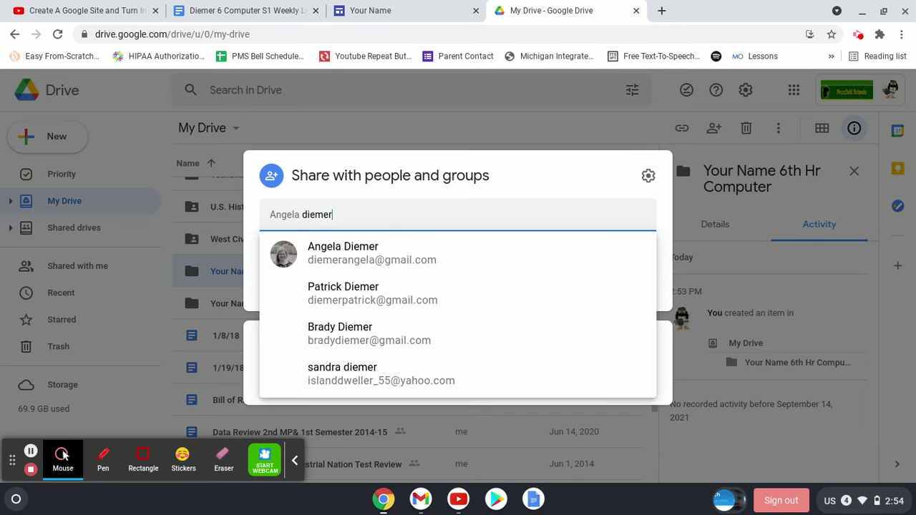
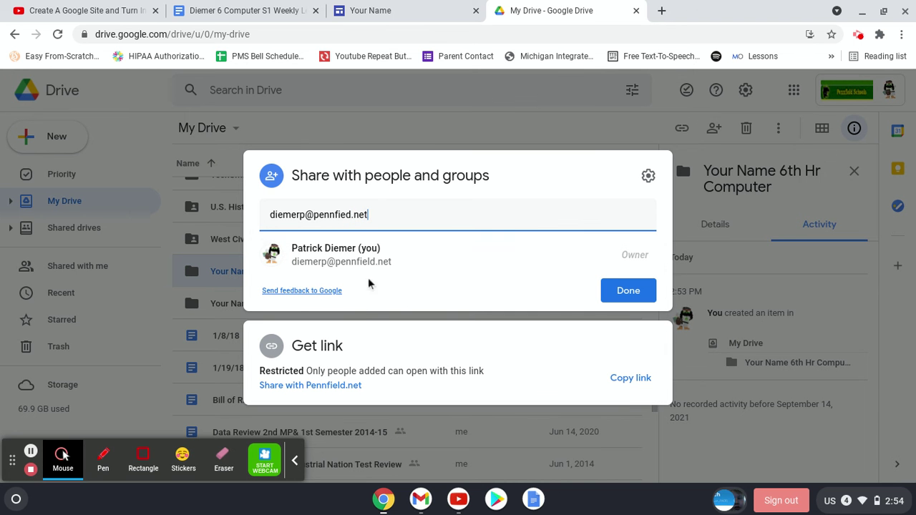
{"action": "left_click", "coordinate": [628, 292]}
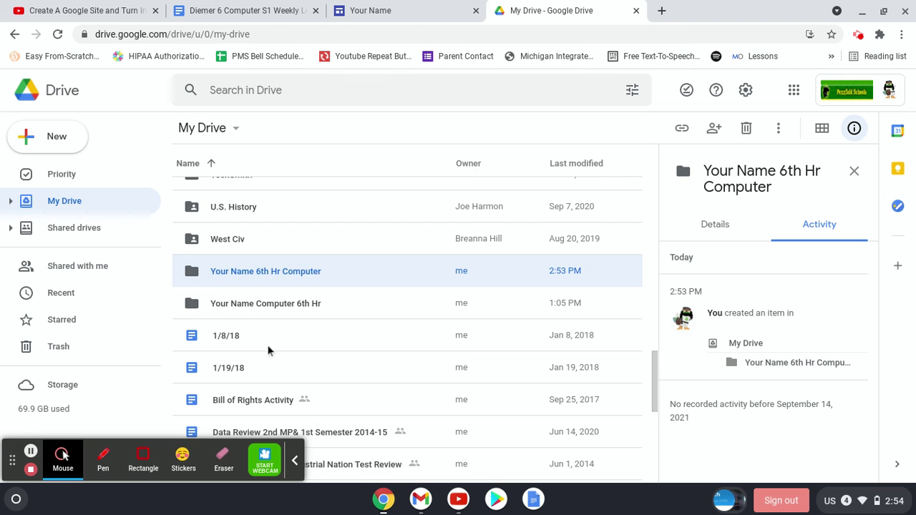
- Check the new folder is empty, then select 'Done Slides with the Avengers' under Recent
{"action": "double_click", "coordinate": [259, 281]}
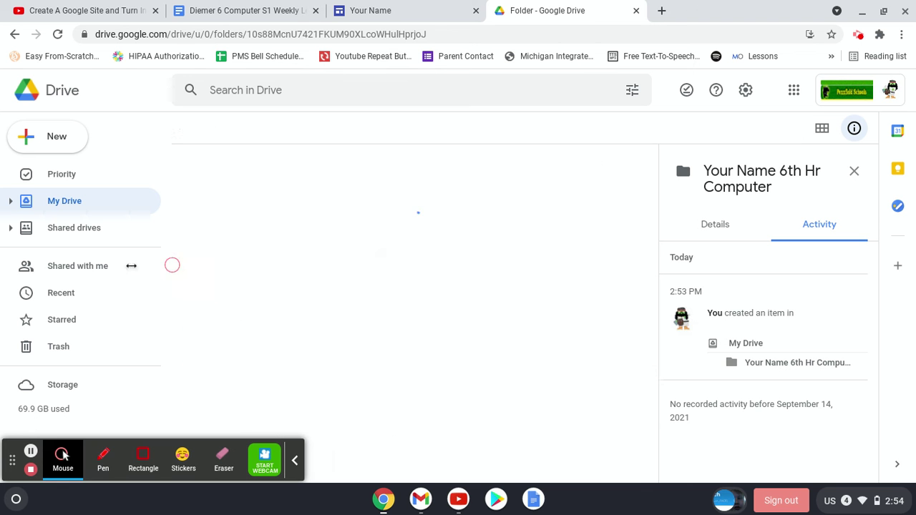
{"action": "left_click", "coordinate": [68, 295]}
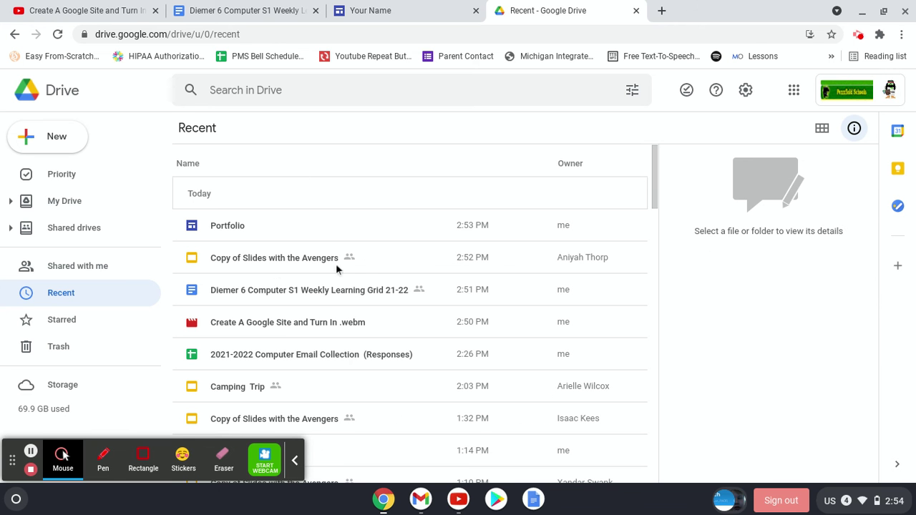
{"action": "scroll", "coordinate": [264, 298], "scroll_direction": "down", "scroll_amount": 1}
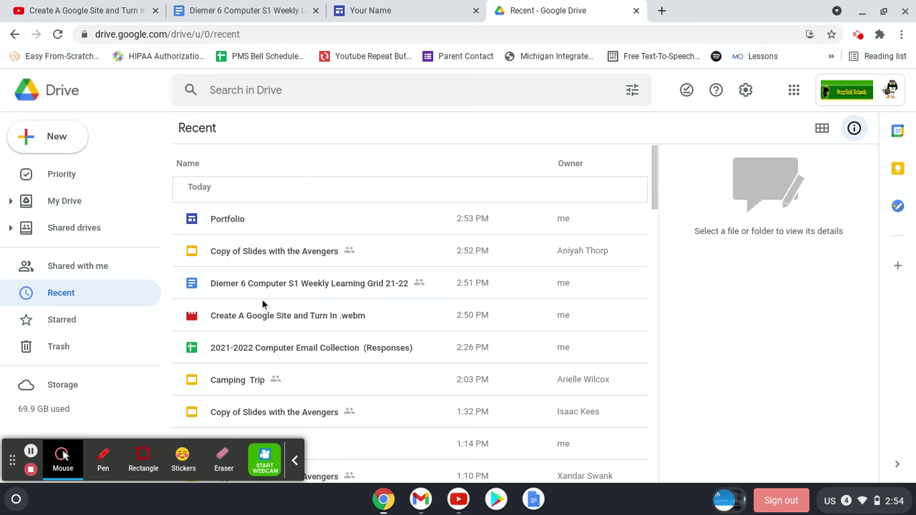
{"action": "scroll", "coordinate": [262, 300], "scroll_direction": "down", "scroll_amount": 4}
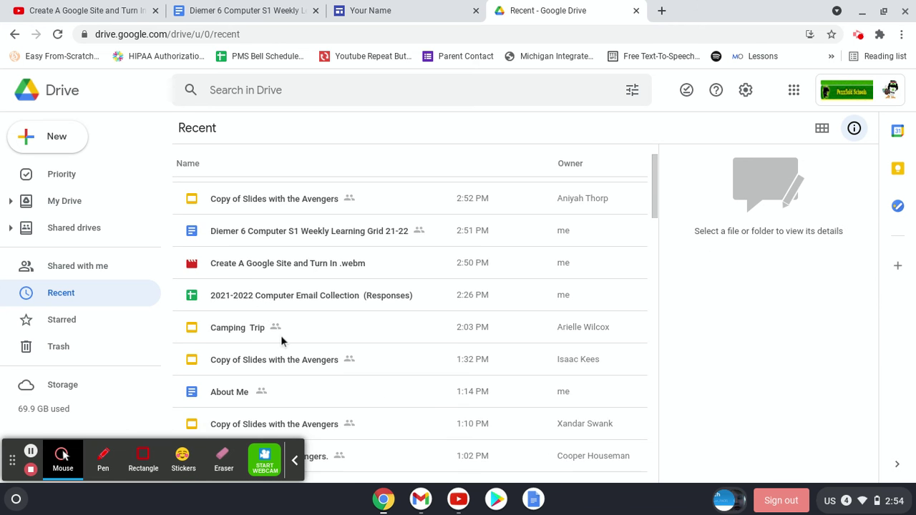
{"action": "scroll", "coordinate": [282, 332], "scroll_direction": "down", "scroll_amount": 3}
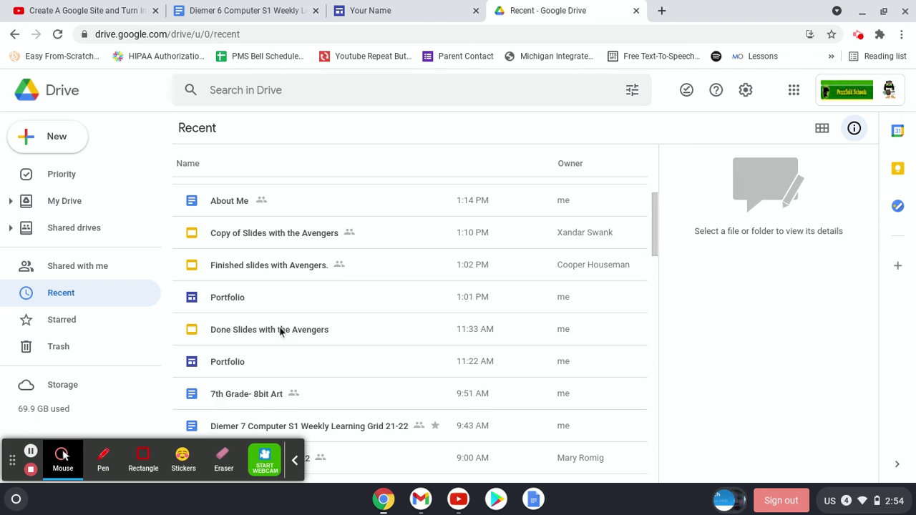
{"action": "left_click", "coordinate": [274, 320]}
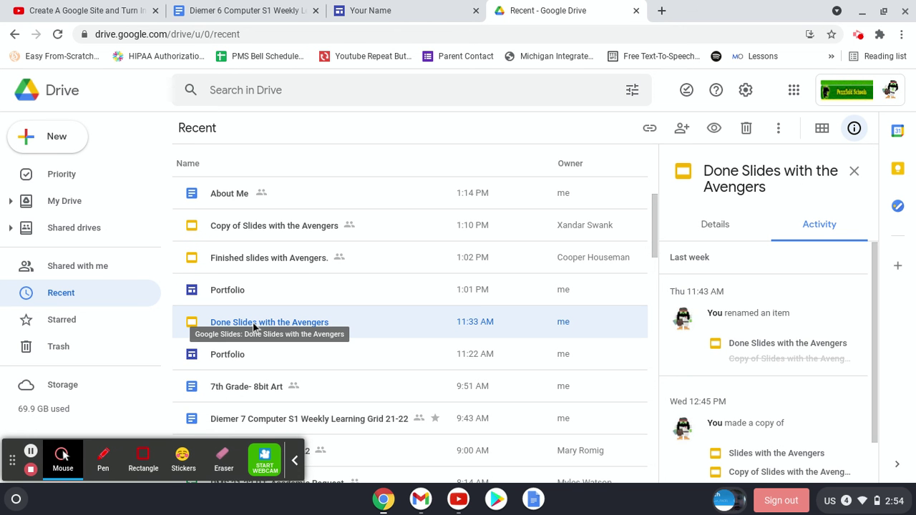
- Move 'Done Slides with the Avengers' from My Drive into the 'Your Name 6th Hr Computer' folder
{"action": "right_click", "coordinate": [253, 327]}
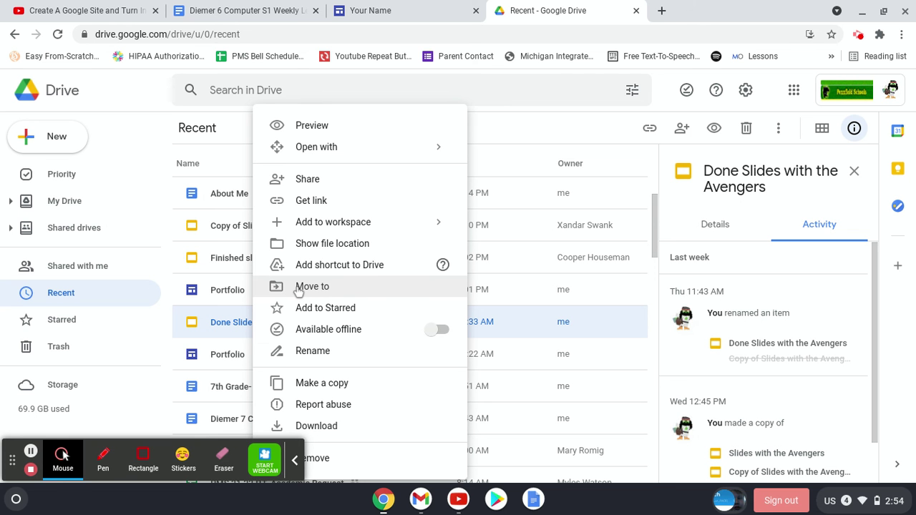
{"action": "left_click", "coordinate": [301, 288]}
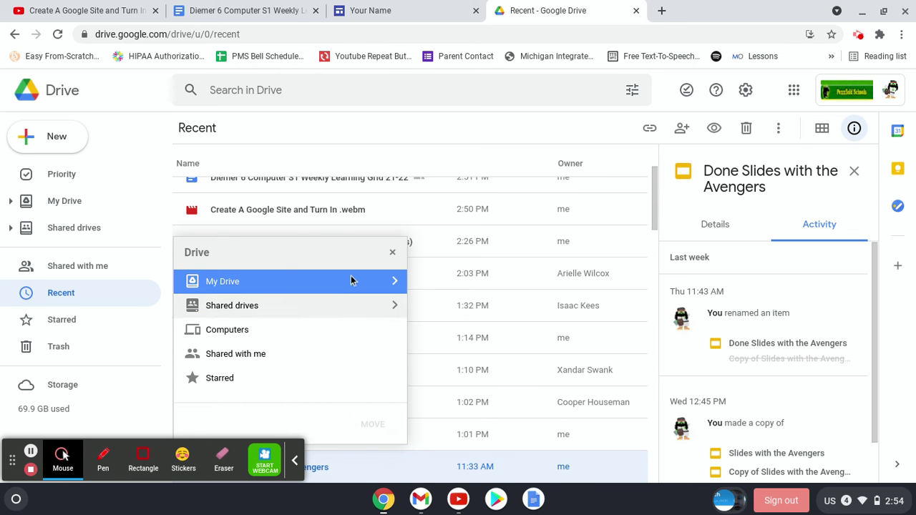
{"action": "left_click", "coordinate": [220, 283]}
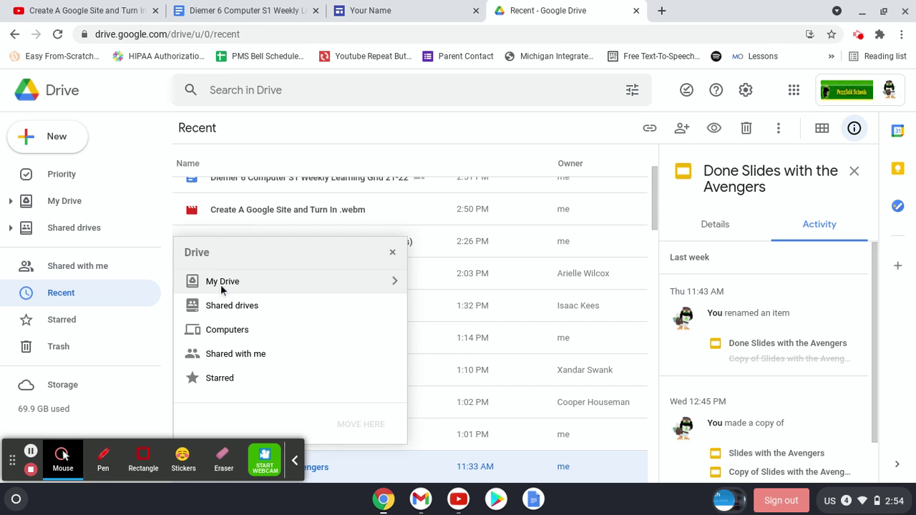
{"action": "left_click", "coordinate": [391, 280]}
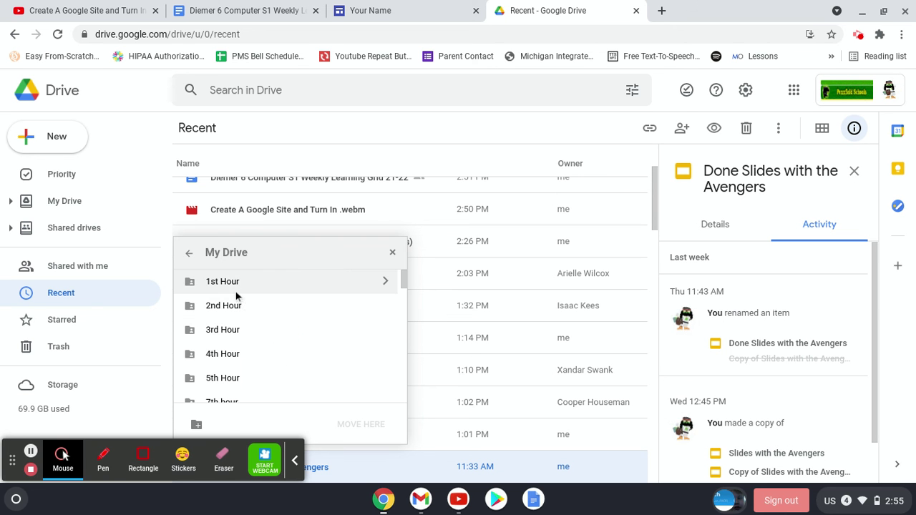
{"action": "scroll", "coordinate": [252, 300], "scroll_direction": "down", "scroll_amount": 15}
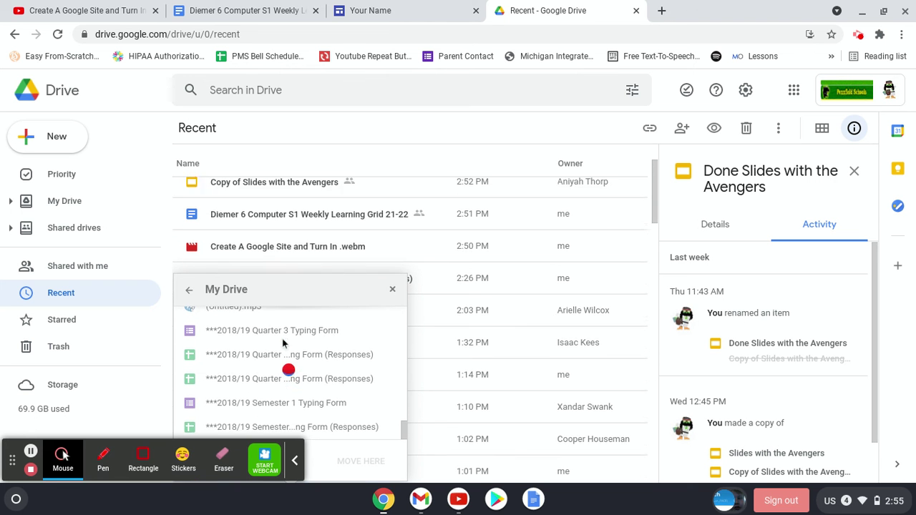
{"action": "left_click", "coordinate": [288, 393]}
{"action": "left_click_drag", "start_coordinate": [406, 455], "coordinate": [303, 368]}
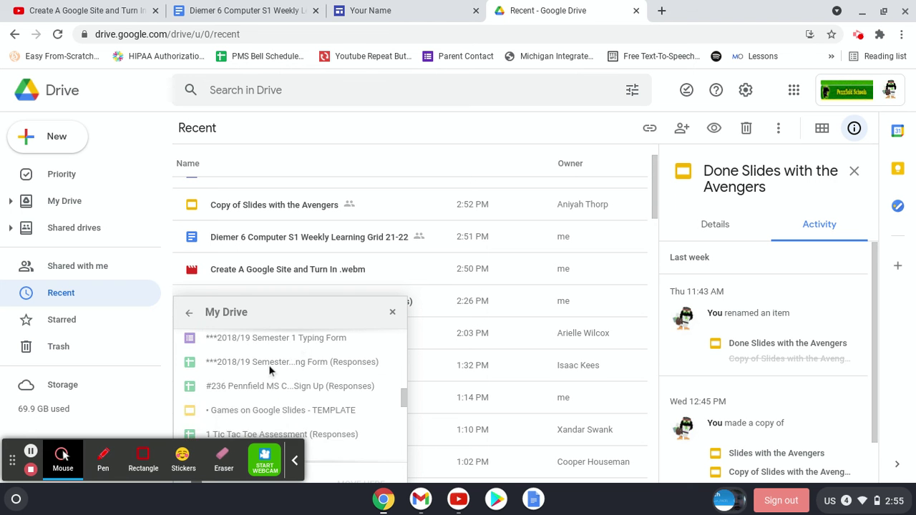
{"action": "scroll", "coordinate": [268, 365], "scroll_direction": "up", "scroll_amount": 10}
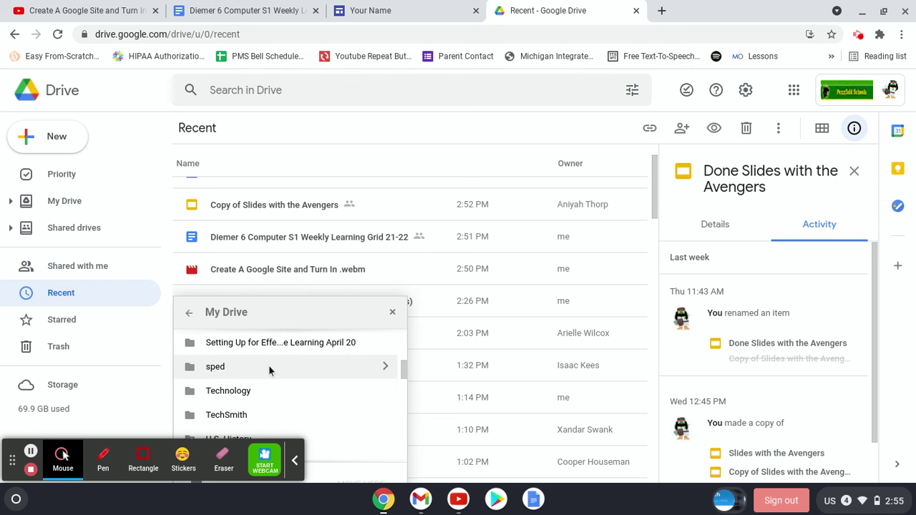
{"action": "scroll", "coordinate": [268, 365], "scroll_direction": "down", "scroll_amount": 2}
{"action": "scroll", "coordinate": [264, 365], "scroll_direction": "down", "scroll_amount": 2}
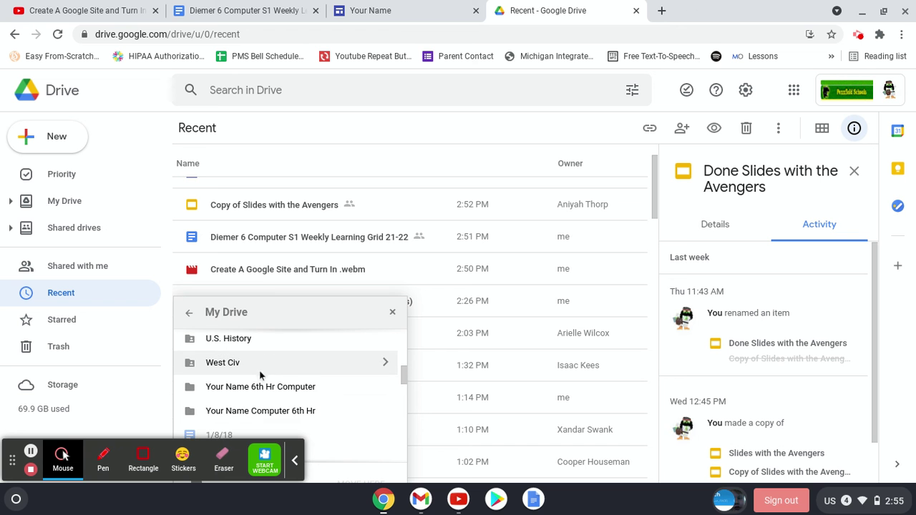
{"action": "left_click", "coordinate": [257, 388]}
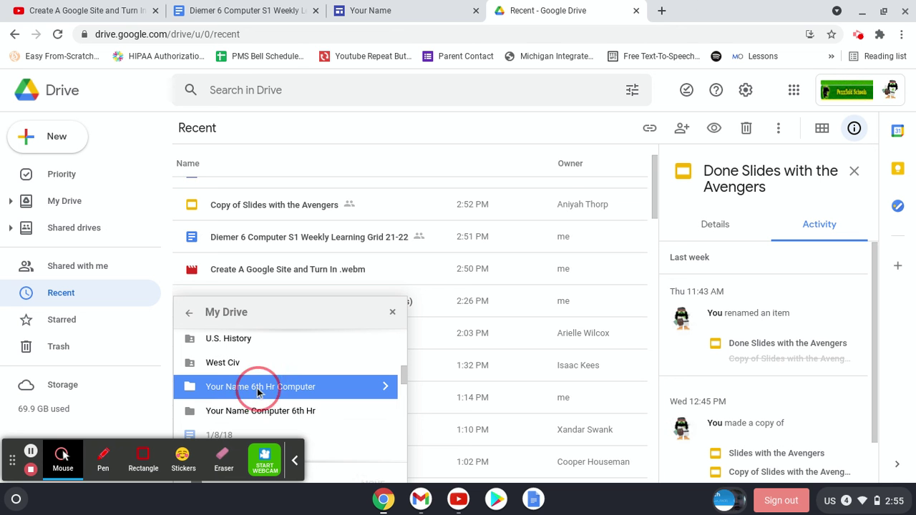
{"action": "left_click", "coordinate": [373, 484]}
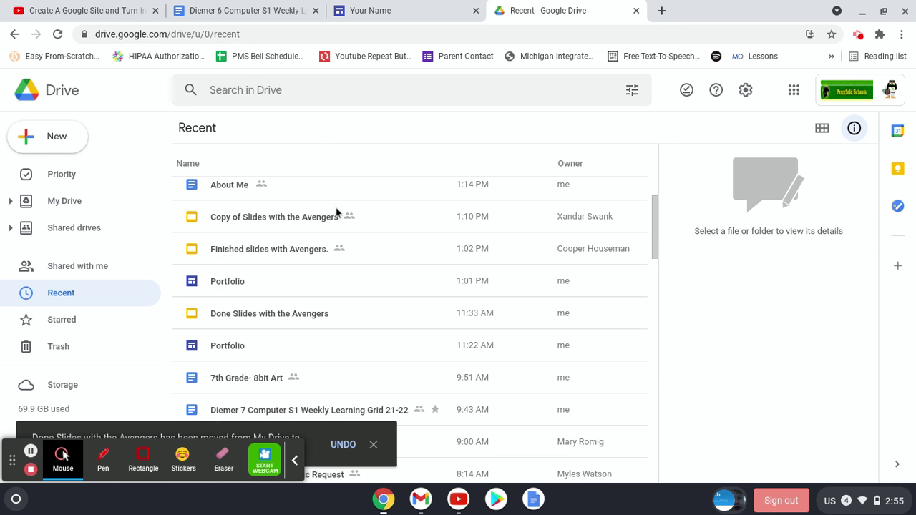